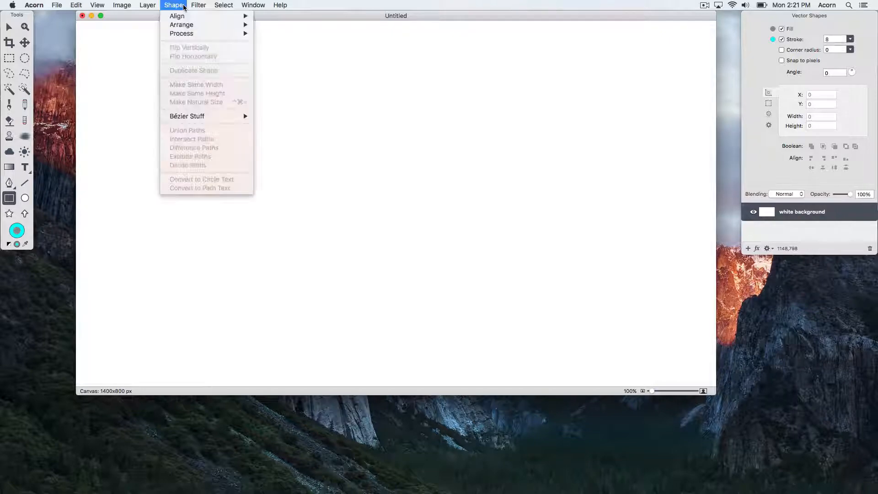
- Generate shapes on the blank canvas with the Generate Shapes processor
mouse_move(198, 33)
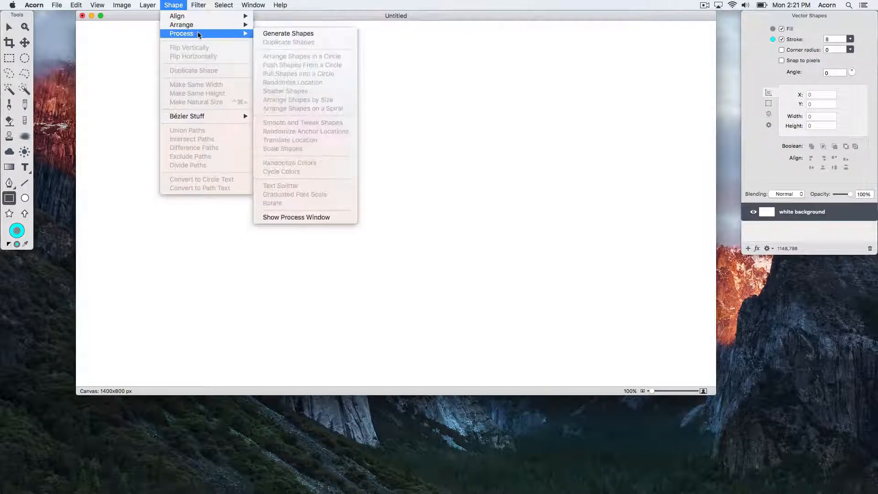
click(276, 33)
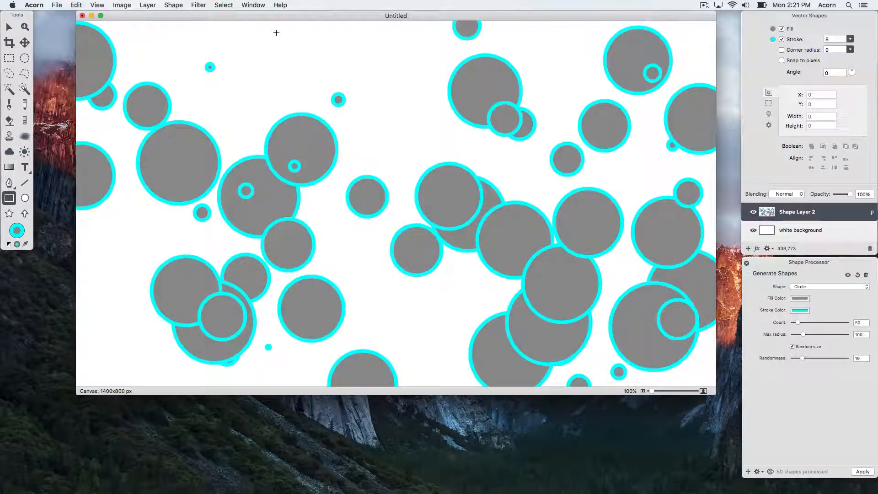
- Try the generated shapes as Square, Hex, Star, Random Bézier and Rectangle, and set the shape type back to Star
click(831, 287)
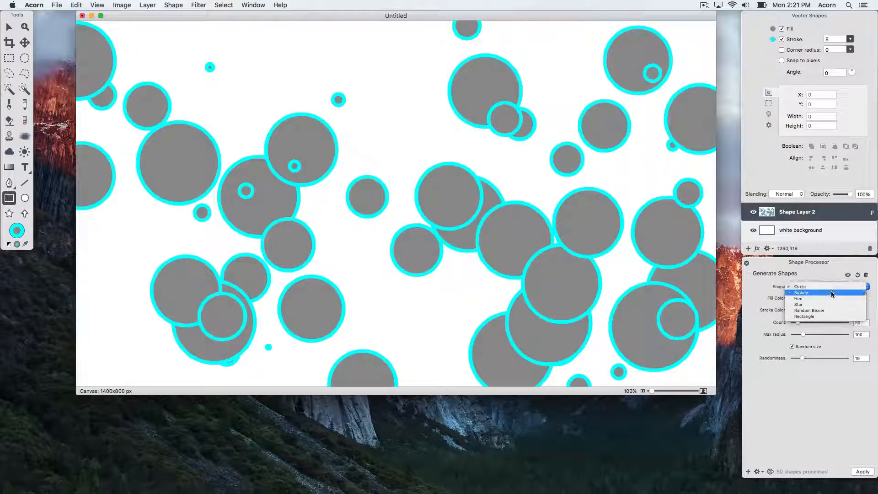
click(831, 291)
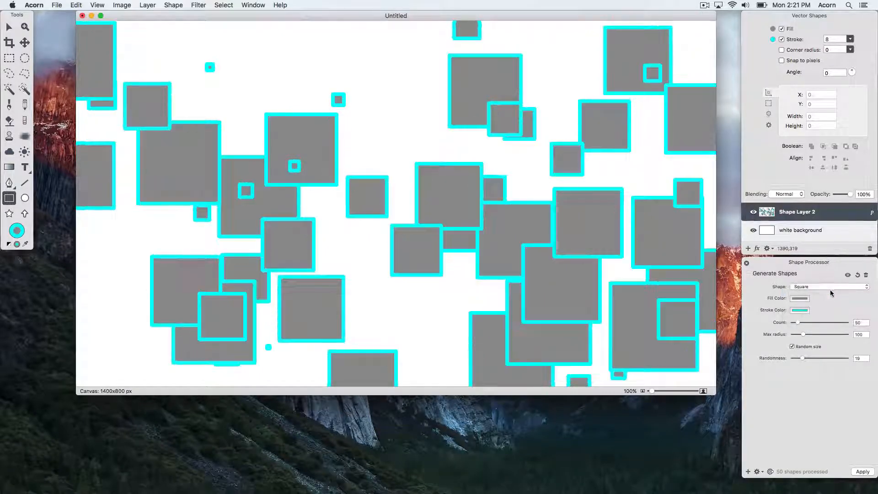
click(830, 287)
click(831, 293)
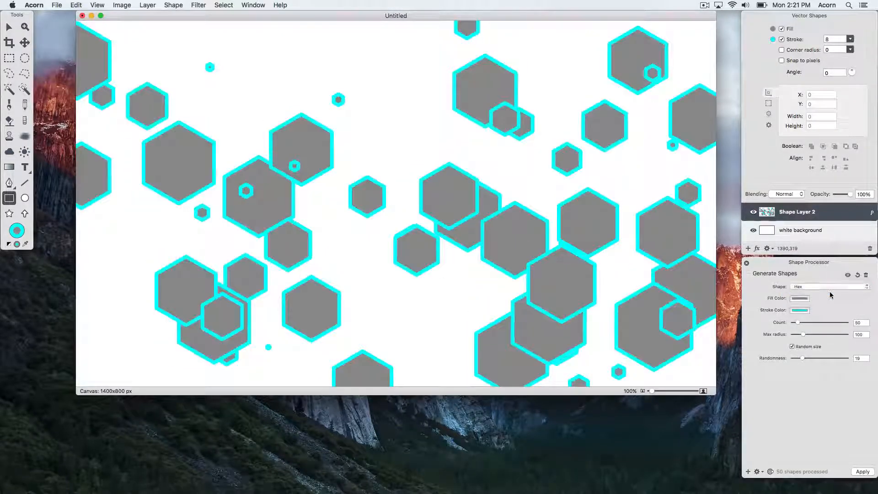
click(830, 294)
click(830, 293)
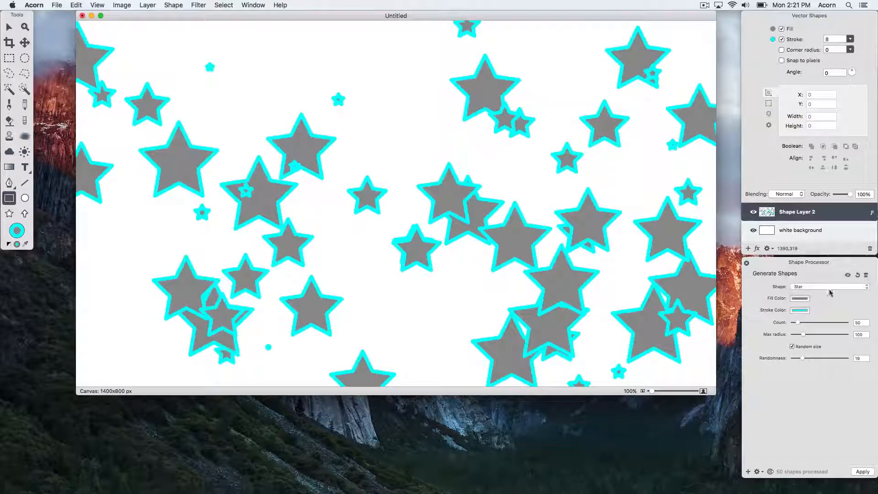
click(830, 293)
click(829, 292)
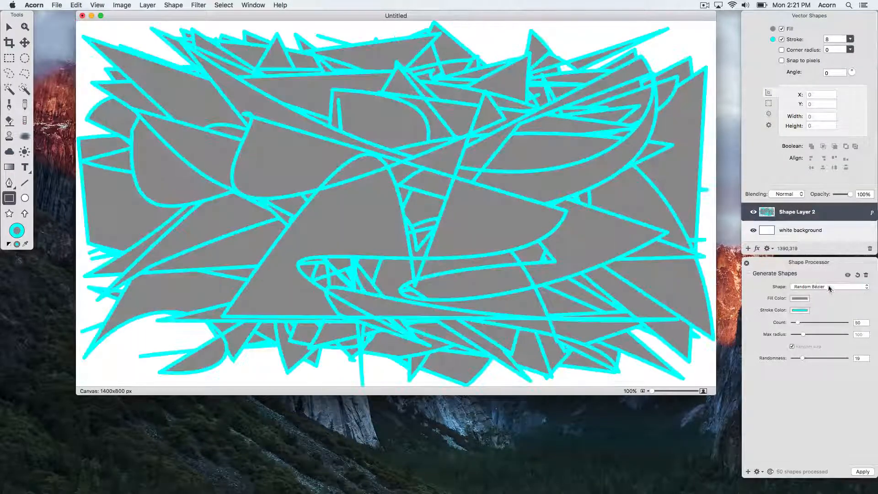
click(828, 285)
click(830, 293)
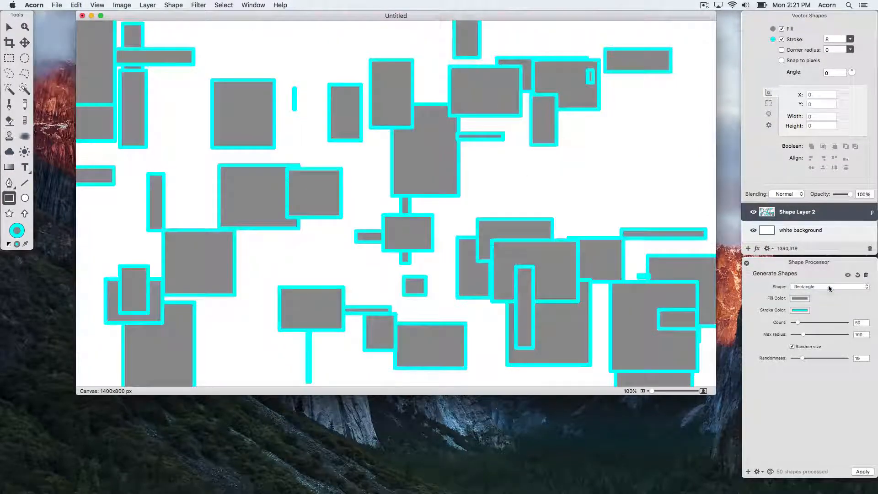
click(828, 285)
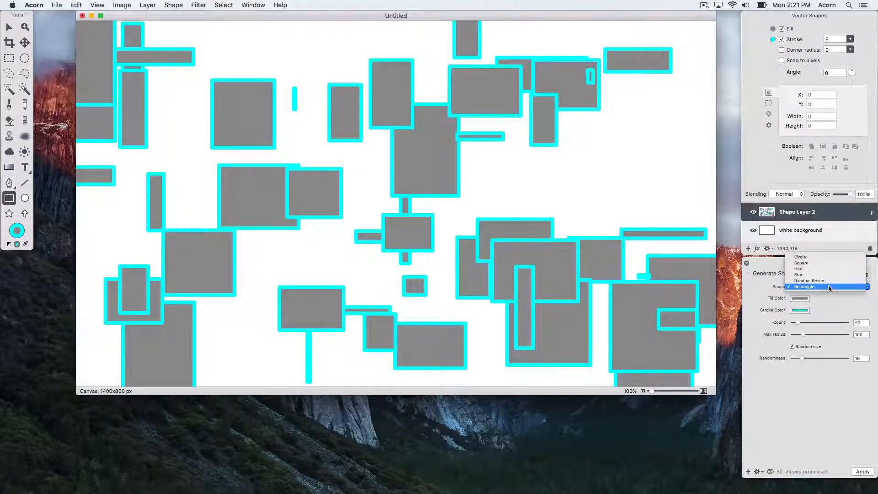
click(828, 275)
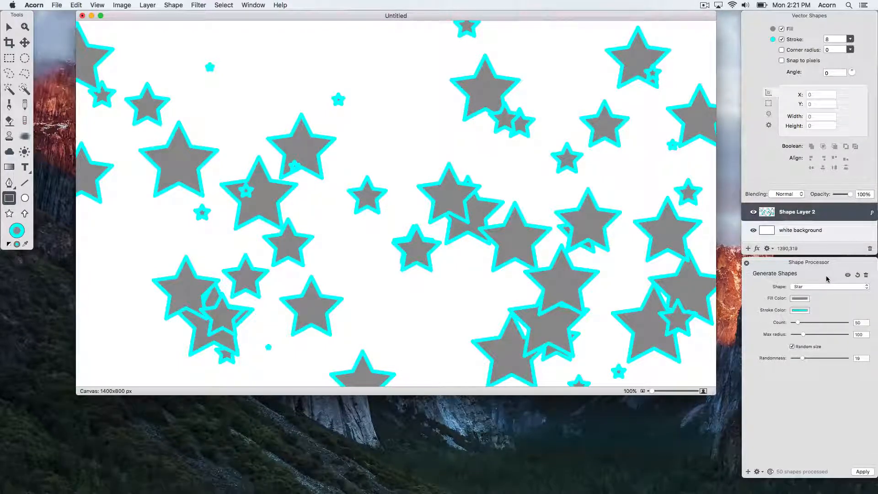
- Change the generated stars' stroke color to a bright green and close the color picker
click(798, 311)
click(683, 233)
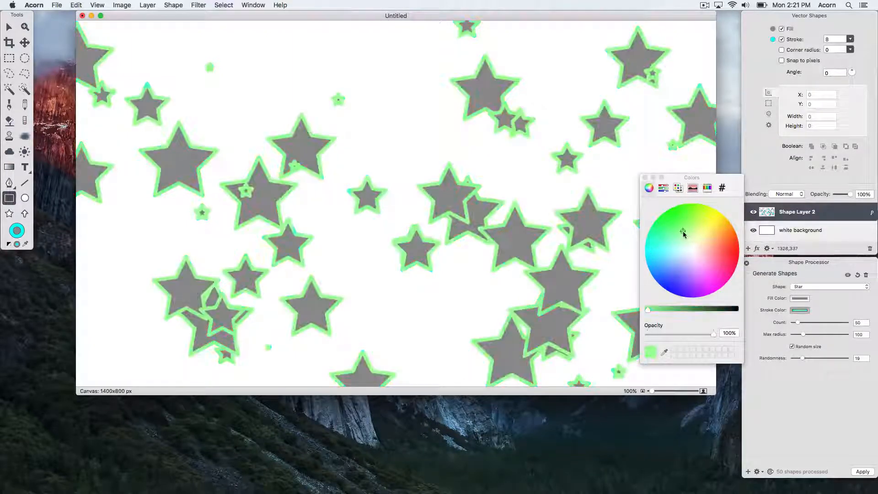
mouse_move(683, 231)
mouse_down()
mouse_move(695, 227)
mouse_move(691, 243)
mouse_up()
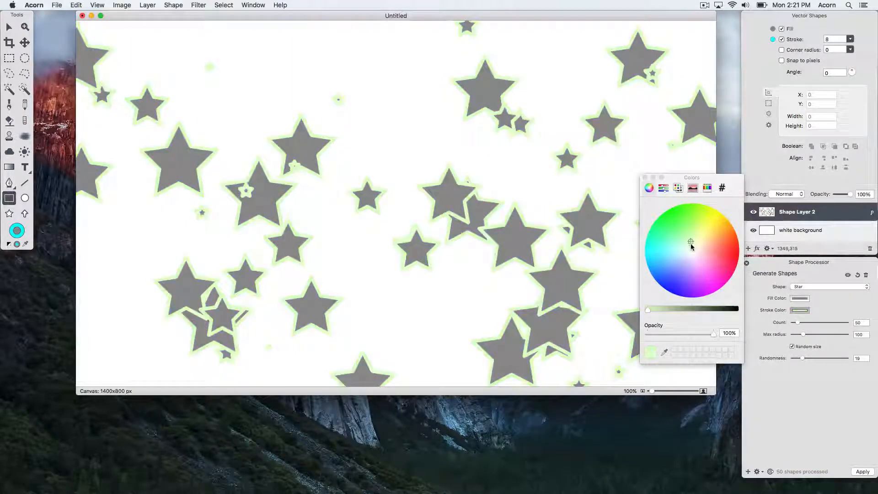
click(668, 226)
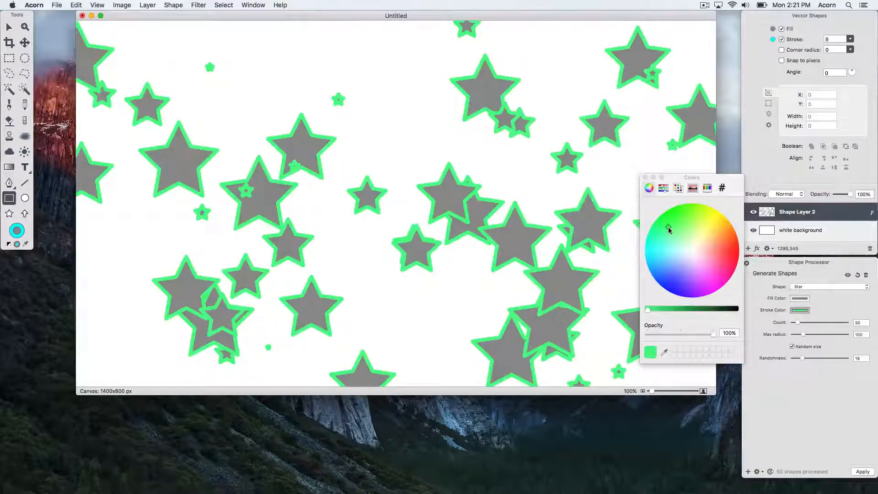
click(645, 178)
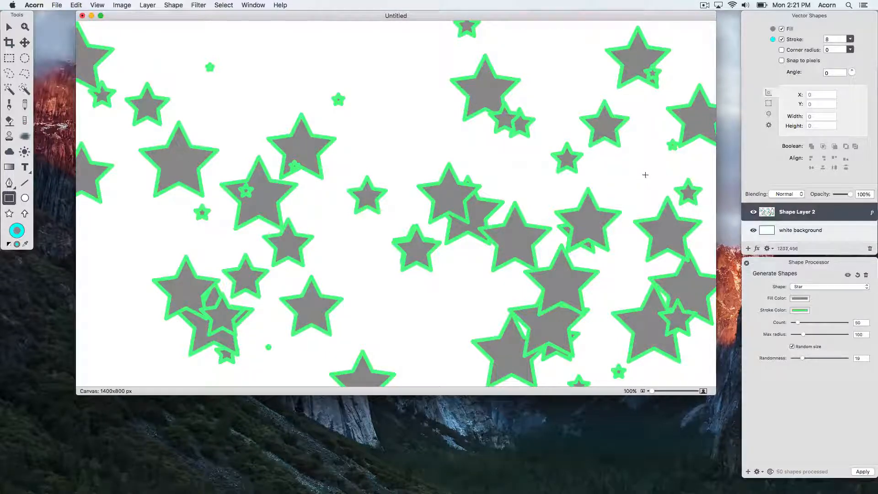
- Set the stars' stroke width to 13 and toggle their fill off and back on
click(783, 40)
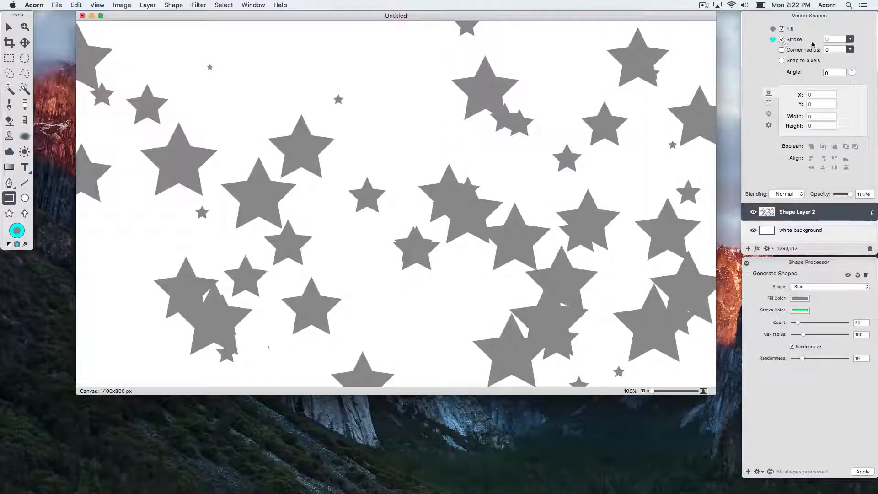
click(850, 39)
drag(831, 48, 833, 48)
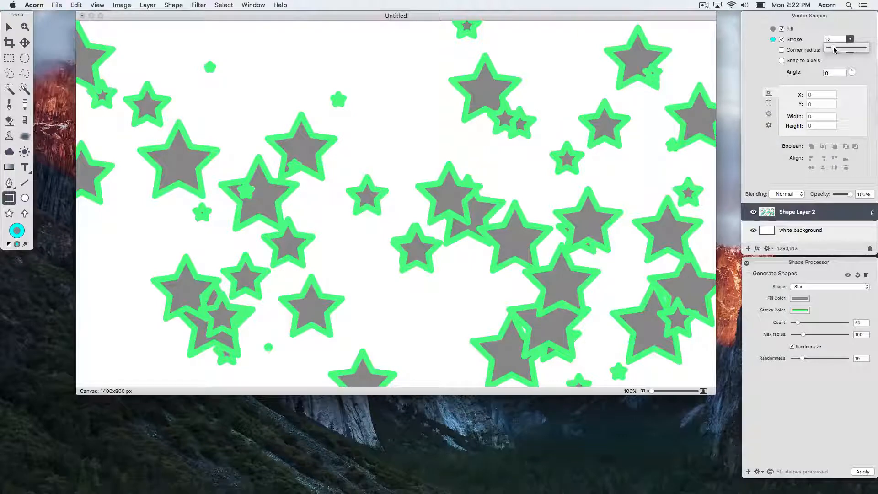
click(783, 28)
click(783, 29)
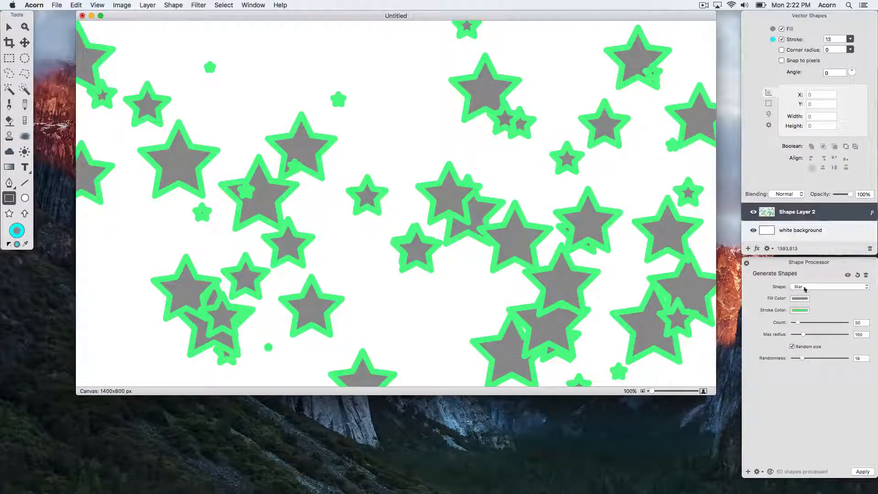
- Set the generated stars' max radius to 108 and count to 9, and turn off random size
mouse_move(803, 338)
mouse_down()
mouse_move(865, 337)
mouse_move(804, 335)
mouse_up()
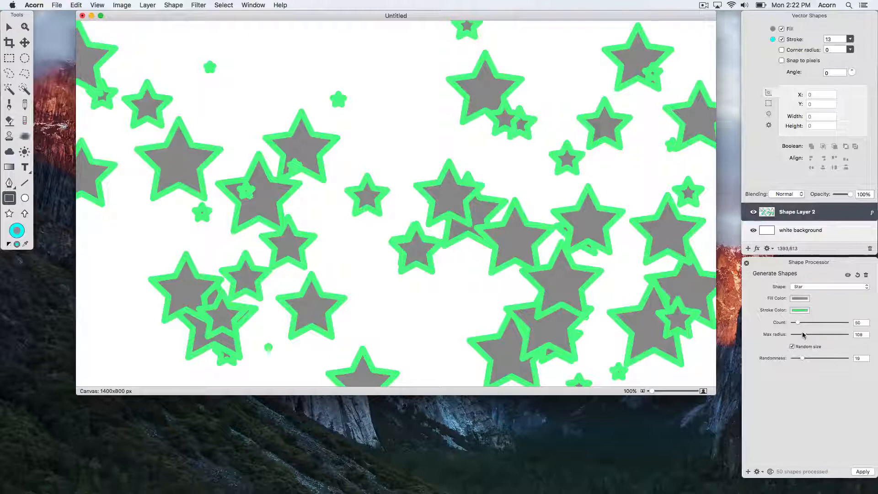
mouse_move(798, 323)
mouse_down()
mouse_move(828, 324)
mouse_move(794, 325)
mouse_up()
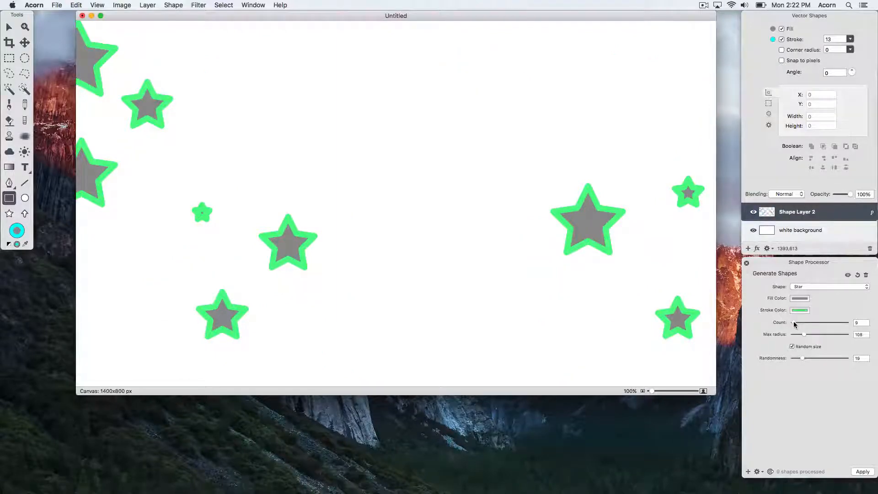
click(793, 347)
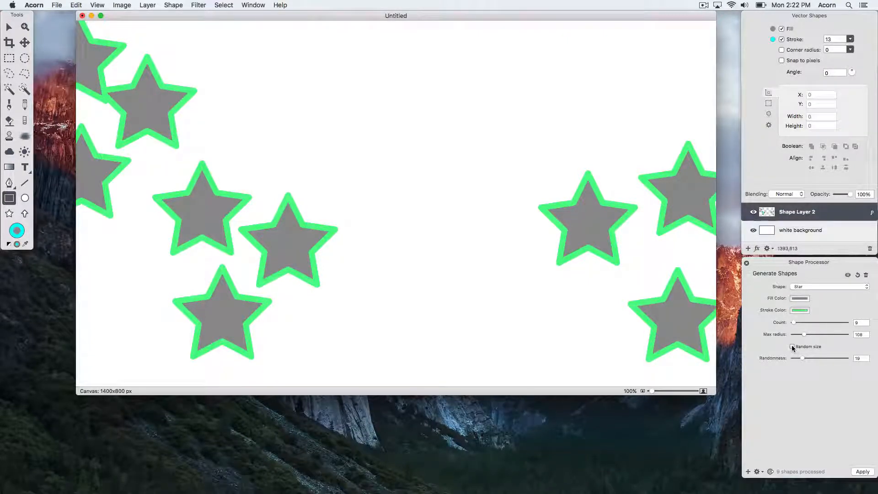
- Add an Arrange Shapes in a Circle processor to the generated stars
click(749, 471)
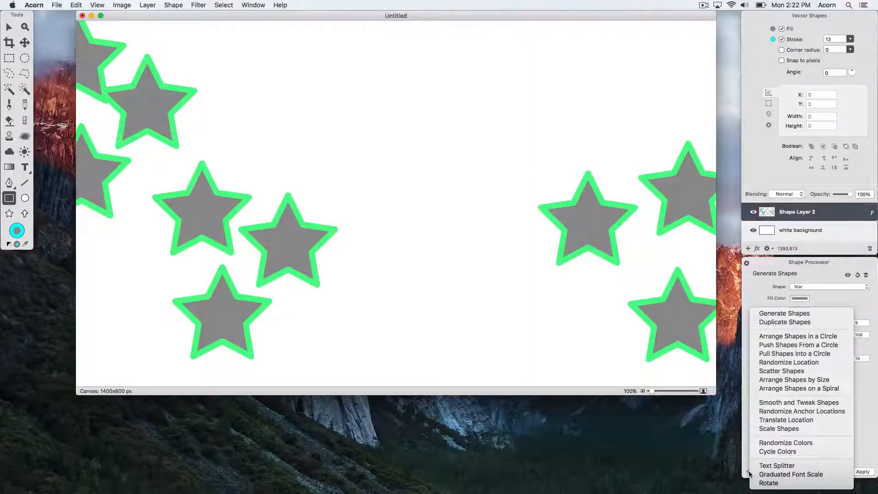
click(773, 338)
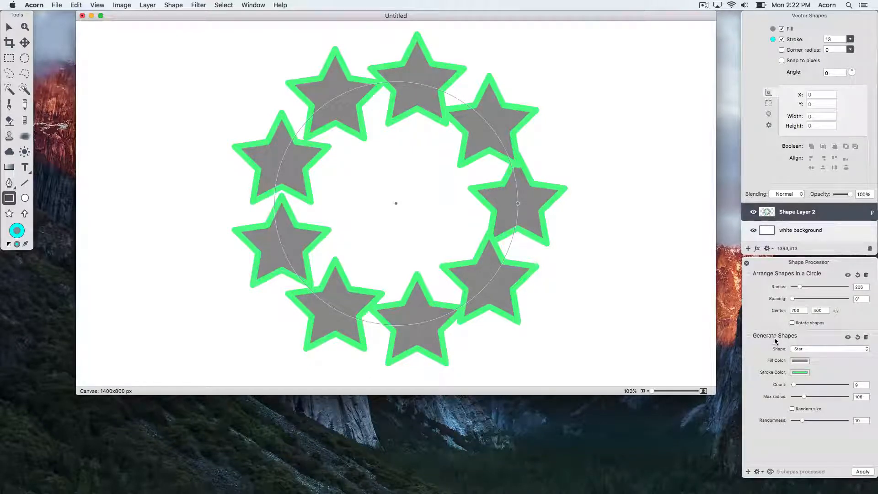
- Adjust the circle arrangement to a radius of 270 and move its center to 699, 402
drag(799, 288, 799, 288)
mouse_move(518, 204)
mouse_down()
mouse_move(607, 211)
mouse_move(518, 221)
mouse_up()
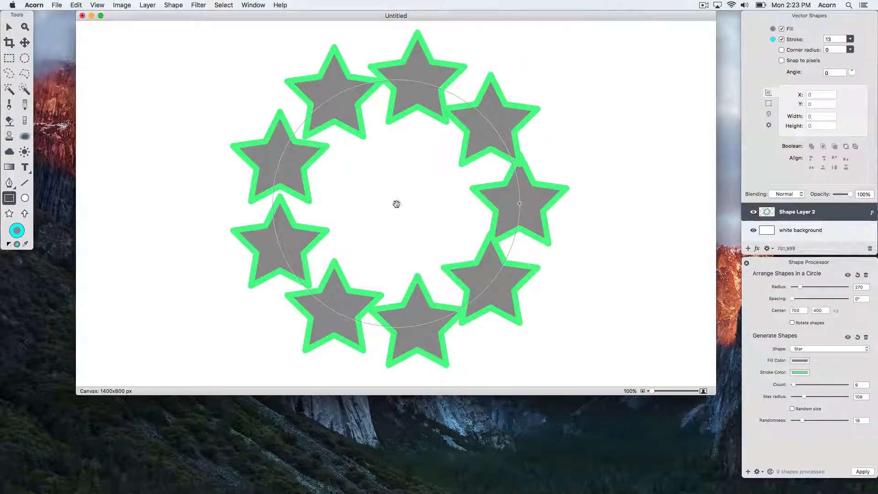
mouse_move(397, 204)
mouse_down()
mouse_move(410, 210)
mouse_move(463, 188)
mouse_move(357, 180)
mouse_move(383, 218)
mouse_move(394, 204)
mouse_up()
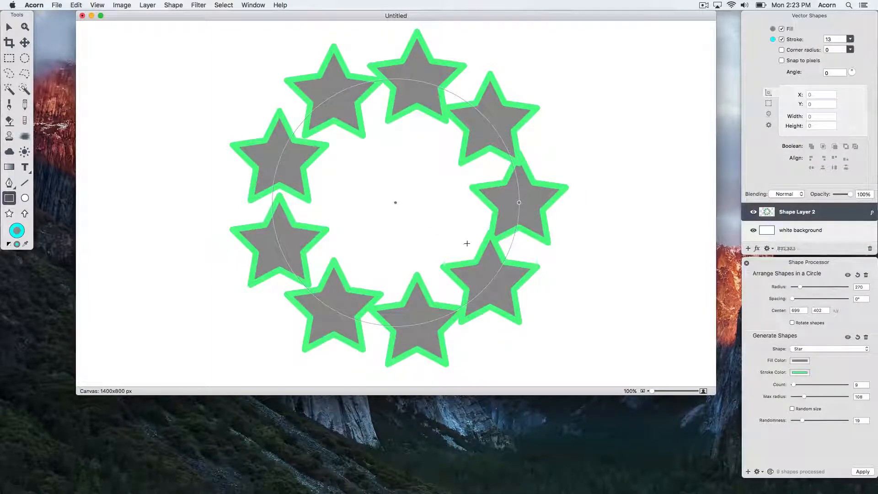
- Toggle the circle arrangement off and back on, and reset its settings to the defaults
click(848, 275)
click(848, 275)
click(858, 275)
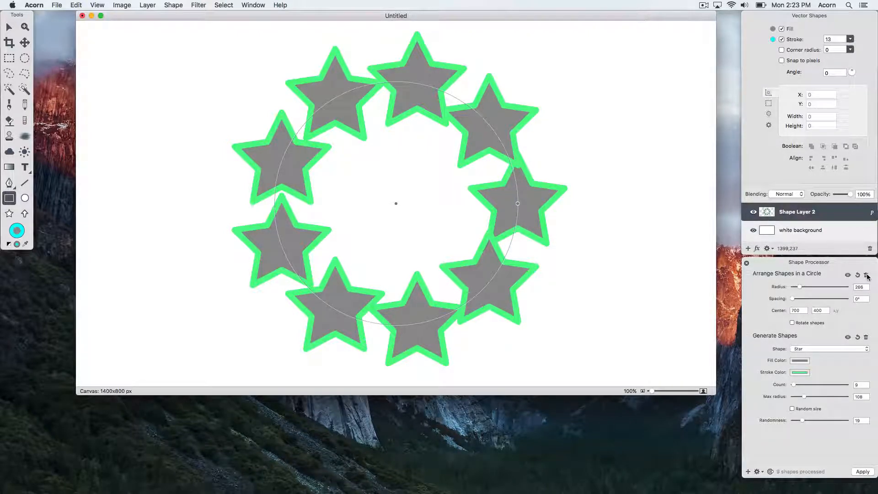
- Delete the Arrange Shapes in a Circle processor and undo the deletion
click(867, 275)
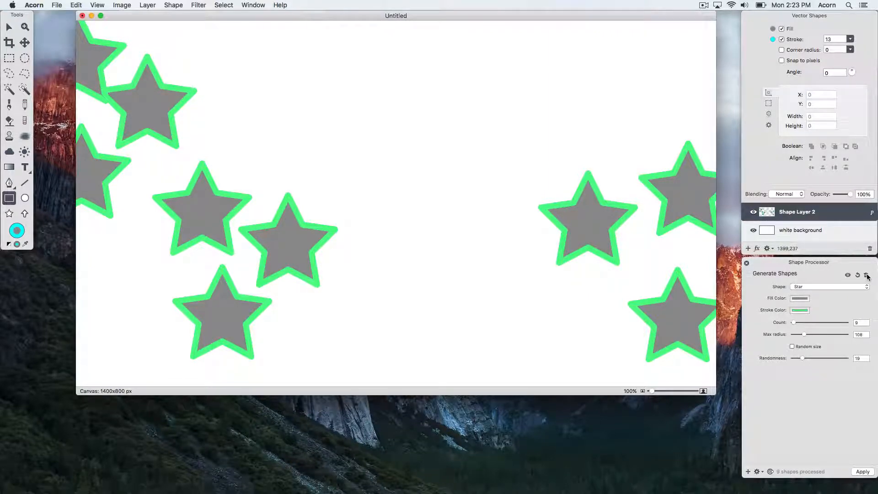
key(super+z)
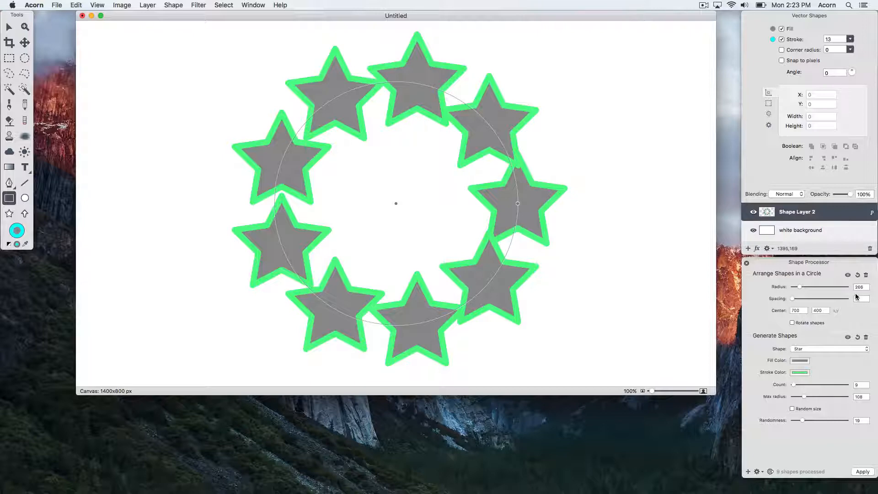
- Close the Shape Processor window and reopen it for Shape Layer 2
click(748, 264)
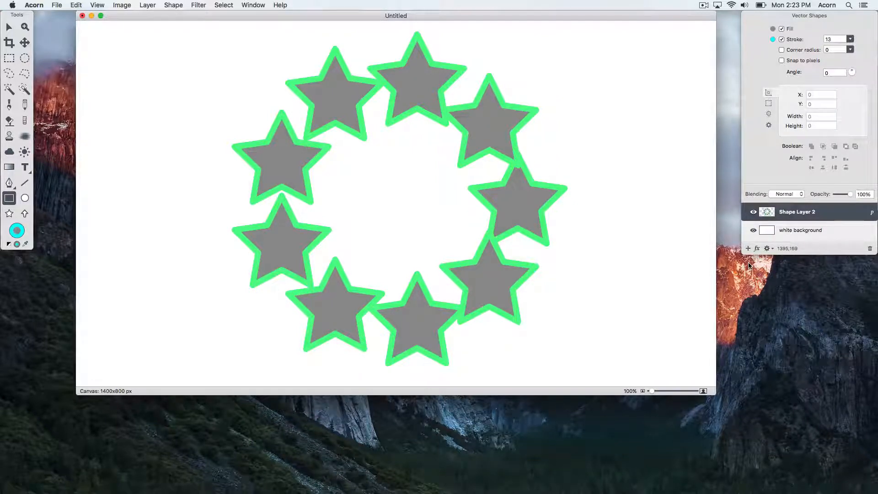
click(872, 214)
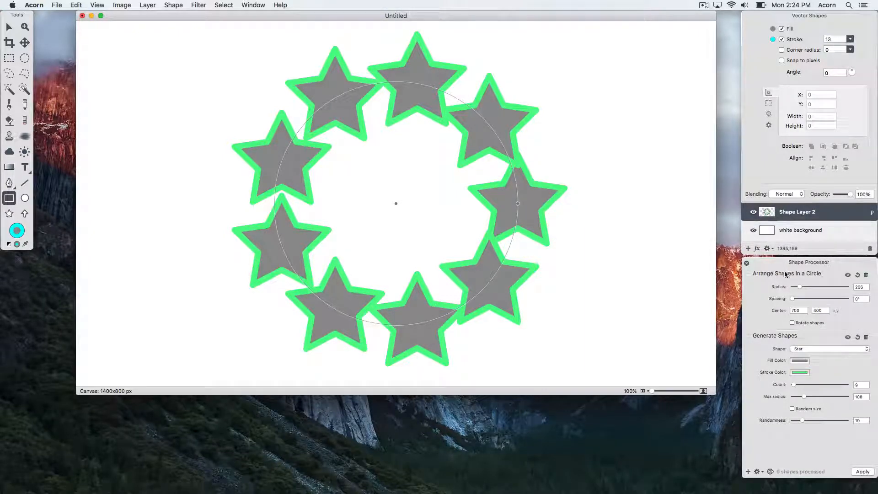
- Move the Arrange Shapes in a Circle processor below Generate Shapes and back above it
drag(784, 271, 794, 414)
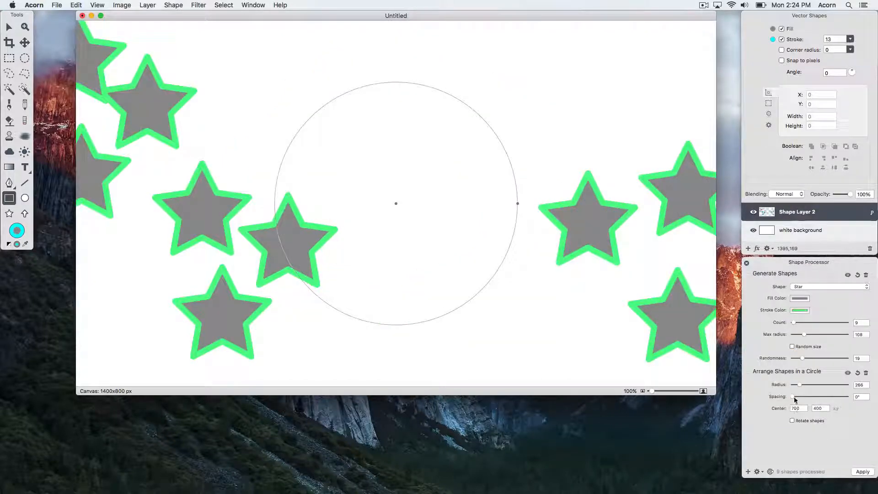
drag(790, 373, 773, 275)
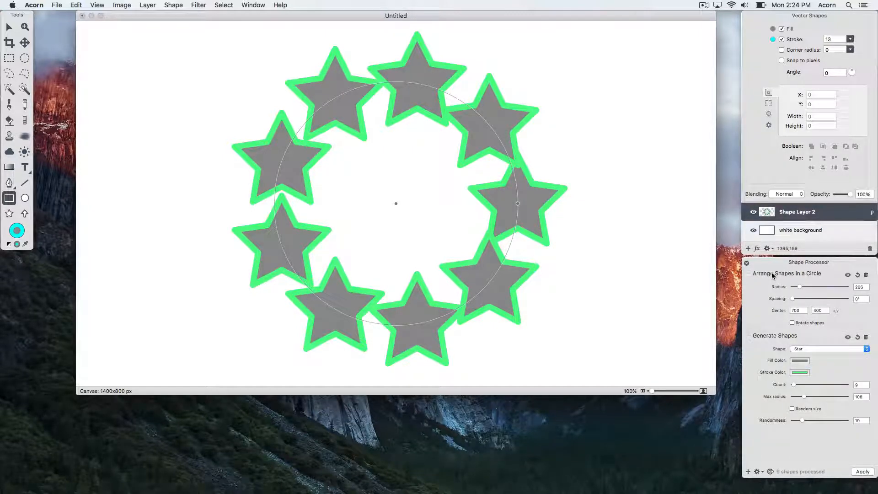
- Delete Shape Layer 2 with its generated stars
right_click(805, 213)
click(753, 333)
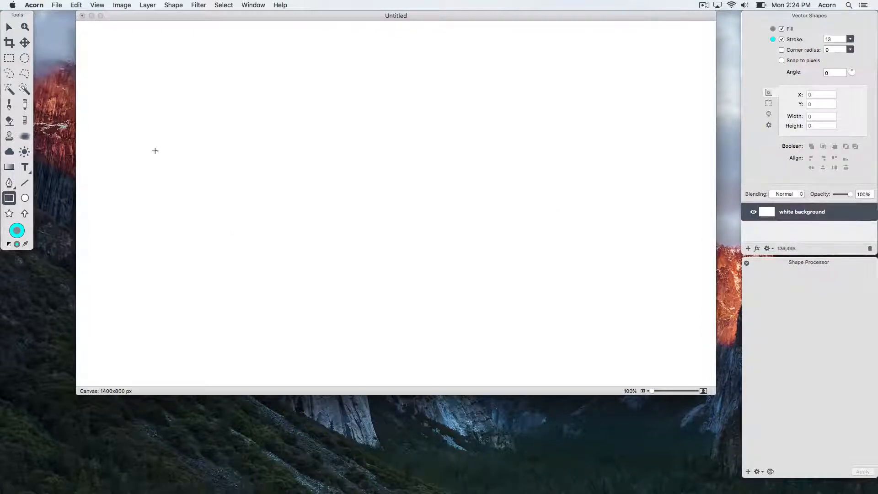
- Draw six rectangles of varying sizes across the canvas, the first about 111 × 151 px and the last about 259 × 219 px
drag(130, 168, 182, 237)
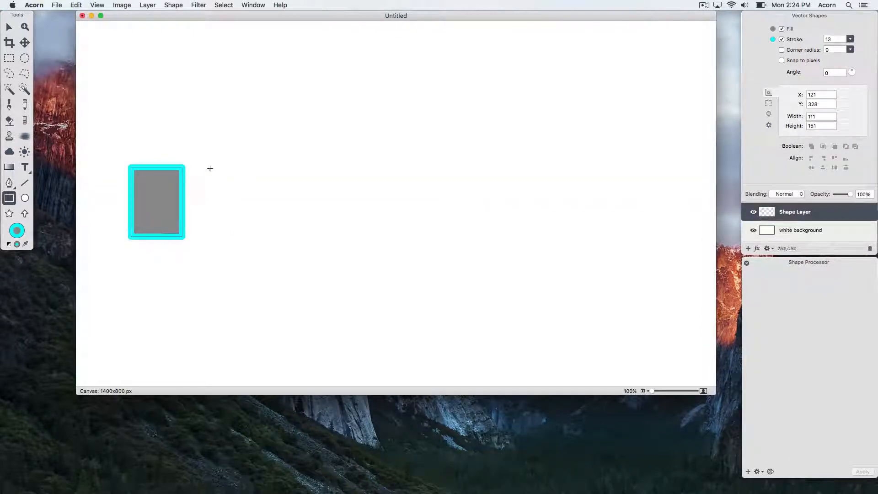
drag(210, 166, 288, 206)
drag(318, 120, 416, 291)
drag(451, 234, 488, 254)
drag(522, 170, 566, 204)
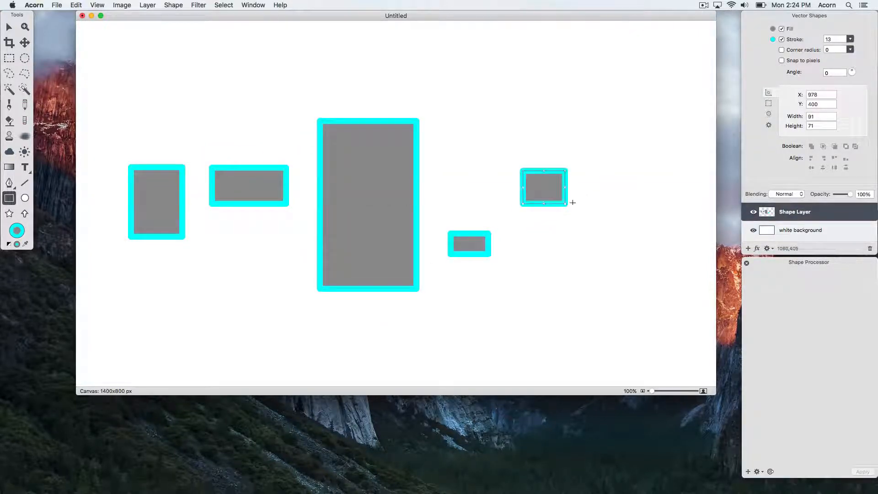
drag(575, 243, 695, 339)
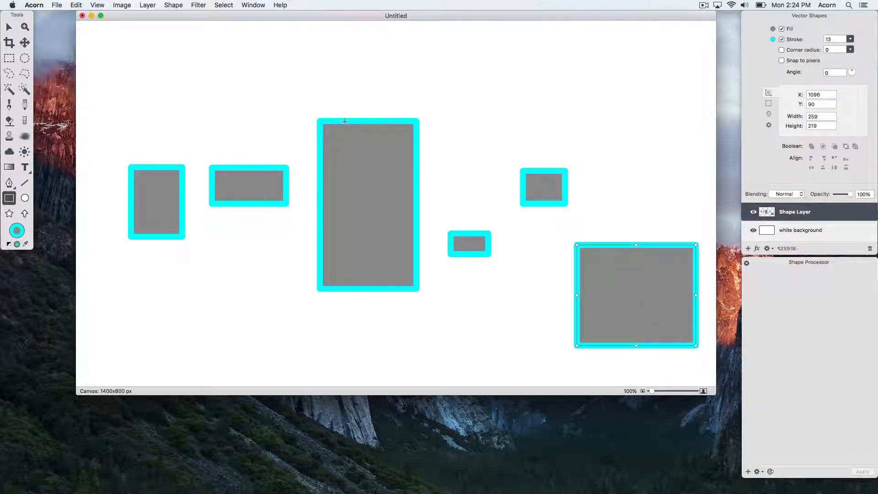
- Select all six rectangles and run the Duplicate Shapes processor on them
click(232, 6)
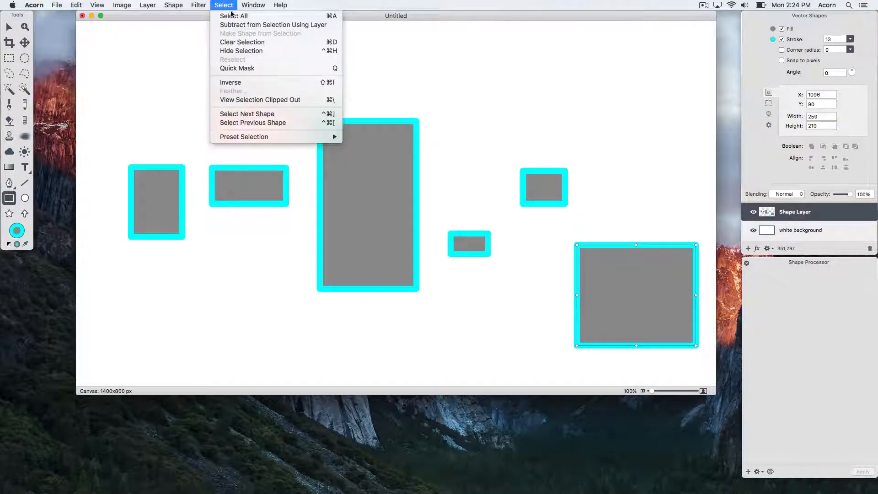
click(232, 16)
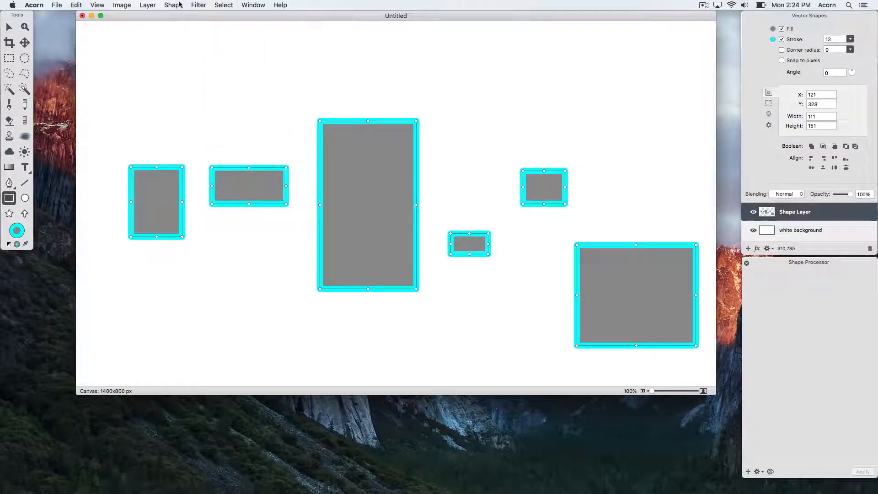
click(178, 5)
mouse_move(186, 35)
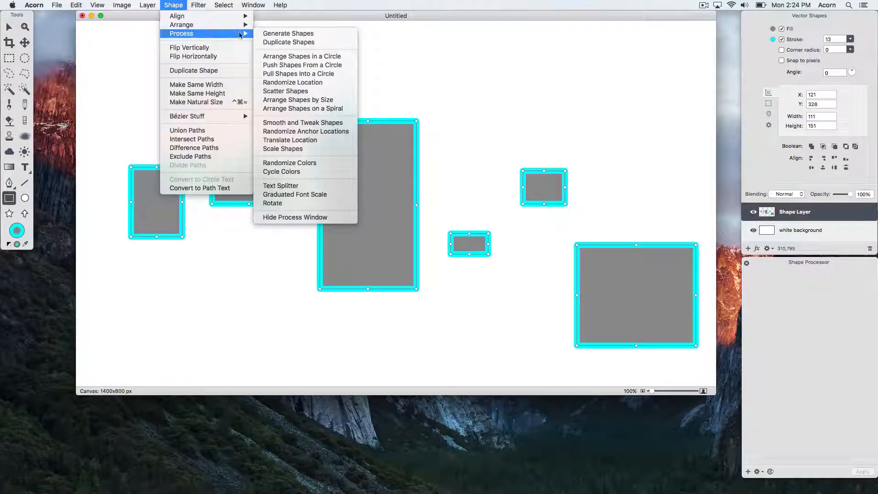
click(272, 43)
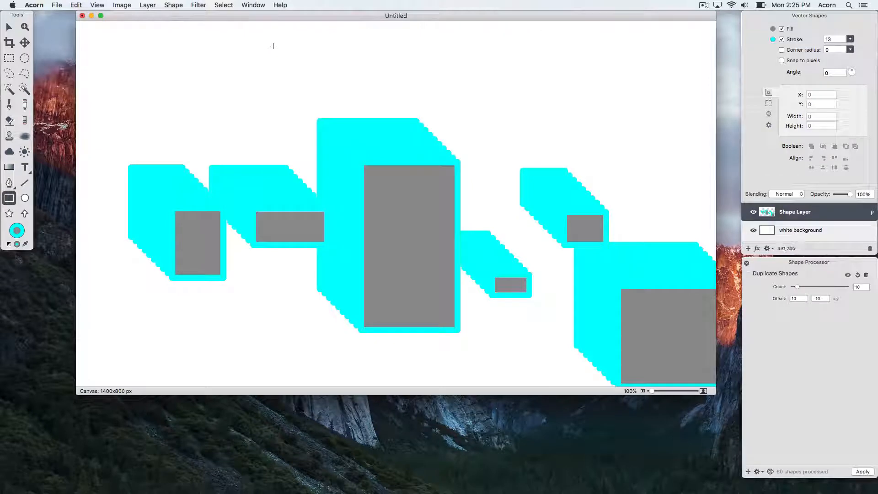
- Add a Cycle Colors processor and a Scatter Shapes processor, setting the scatter distance to about 429 and randomness to about 76
click(747, 472)
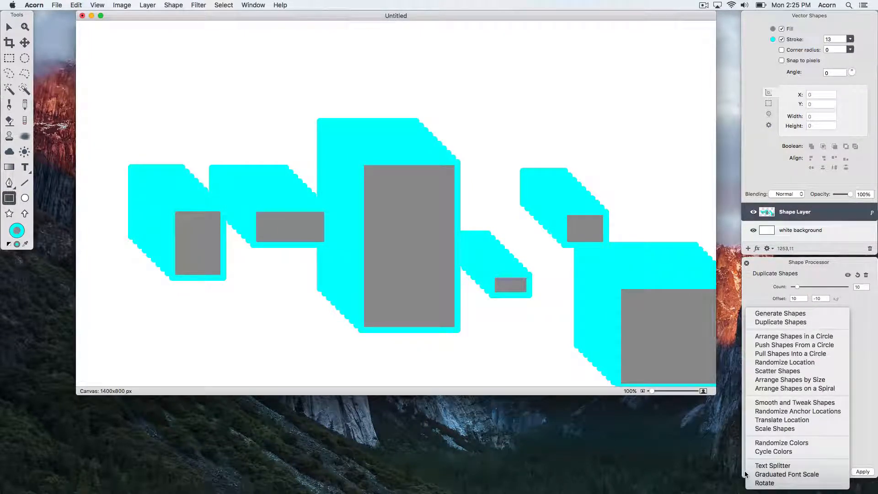
click(758, 452)
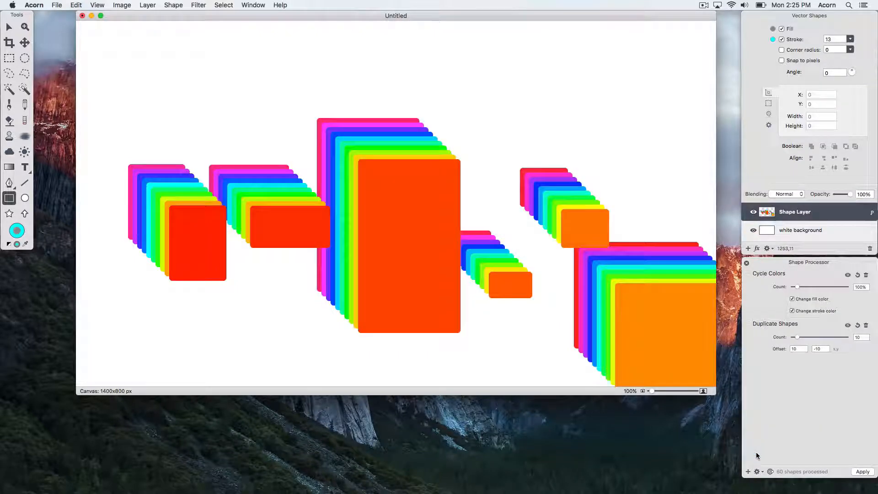
click(748, 471)
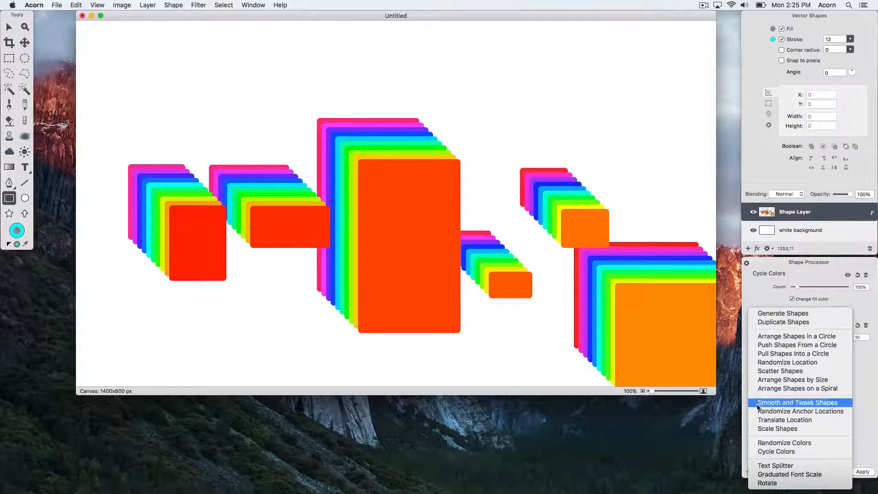
click(762, 375)
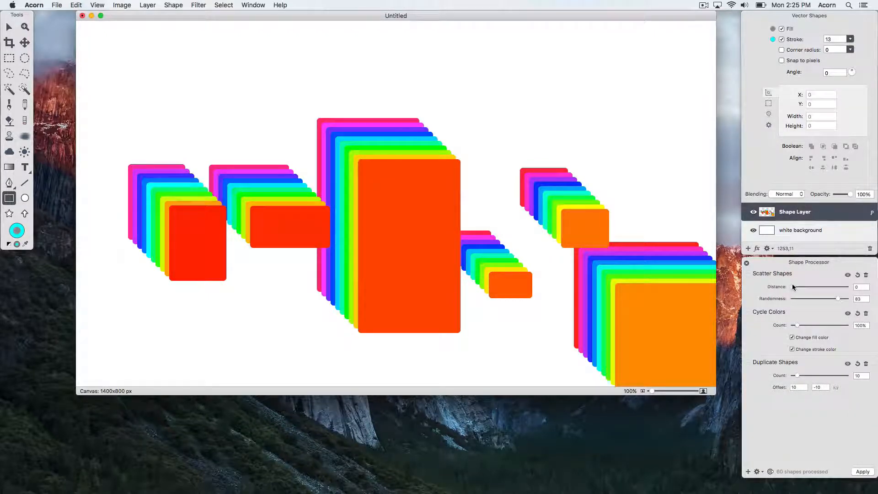
drag(794, 286, 835, 301)
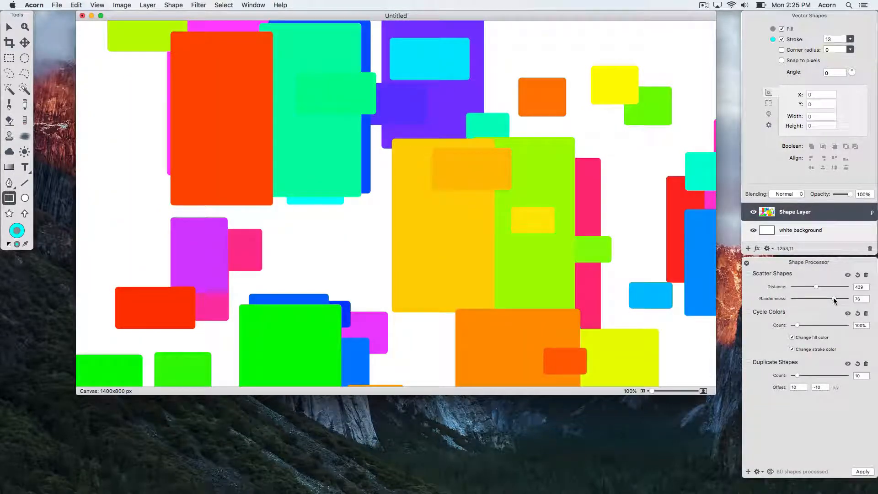